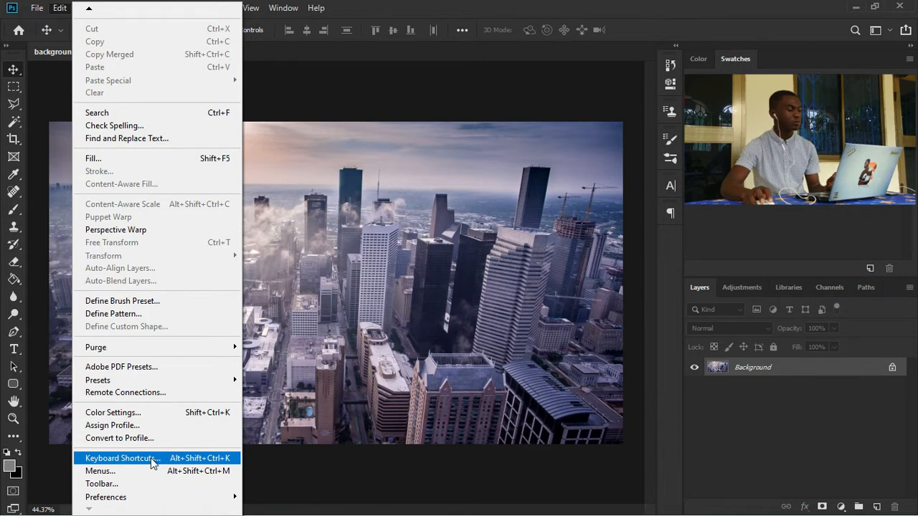
Open the keyboard shortcut settings and view the categories that shortcuts can be edited for, keeping Application Menus
click(120, 458)
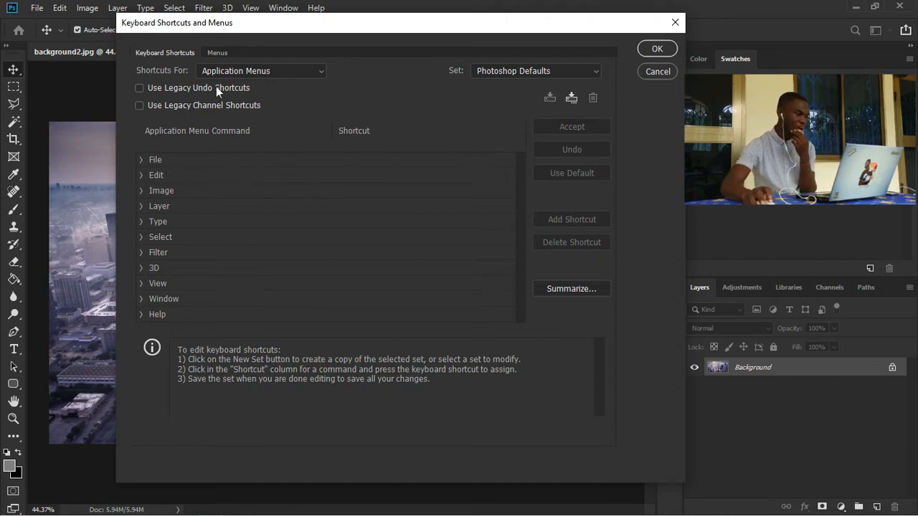
click(319, 71)
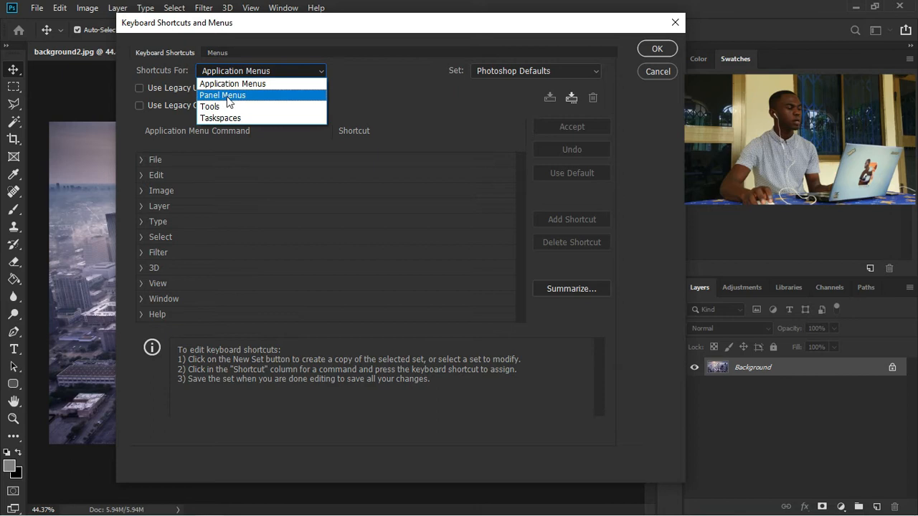
click(320, 72)
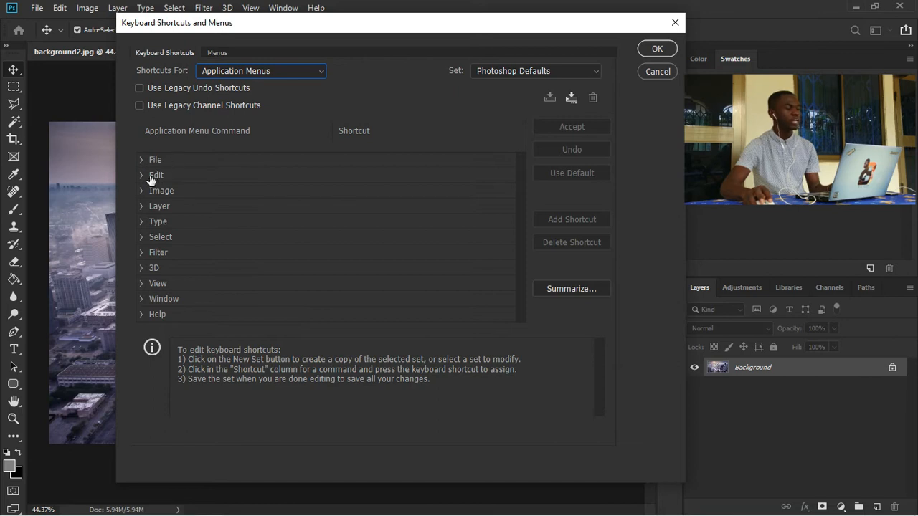
drag(179, 28, 170, 45)
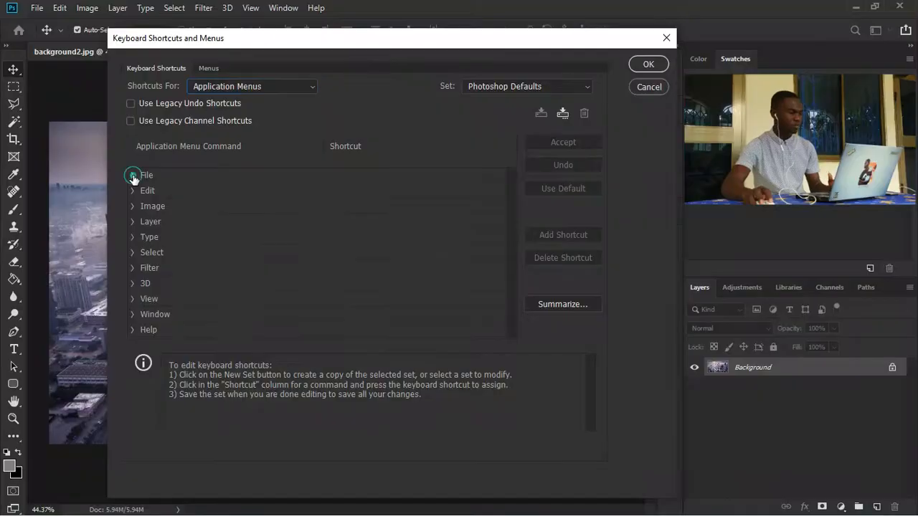
Examine the shortcuts assigned to the File menu commands, then collapse the File group
click(133, 175)
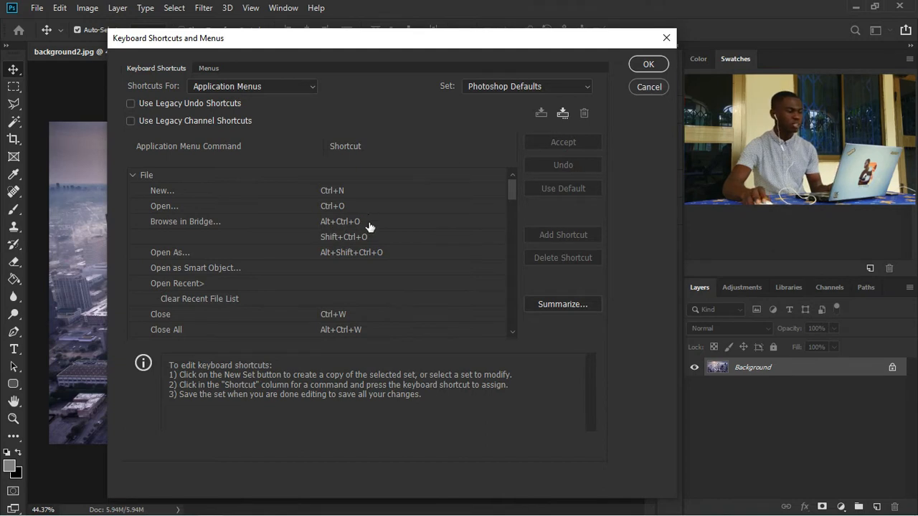
scroll(368, 222, down, 3)
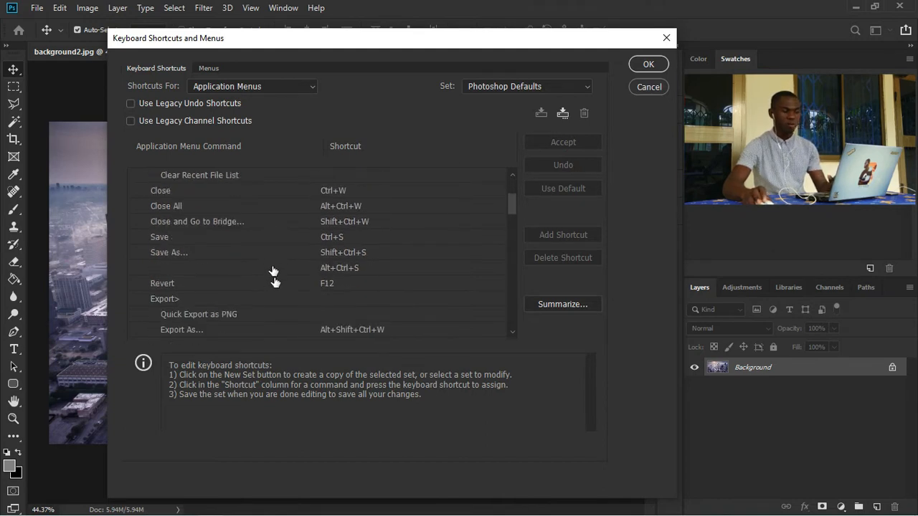
scroll(273, 270, down, 5)
scroll(258, 246, down, 2)
scroll(261, 248, up, 10)
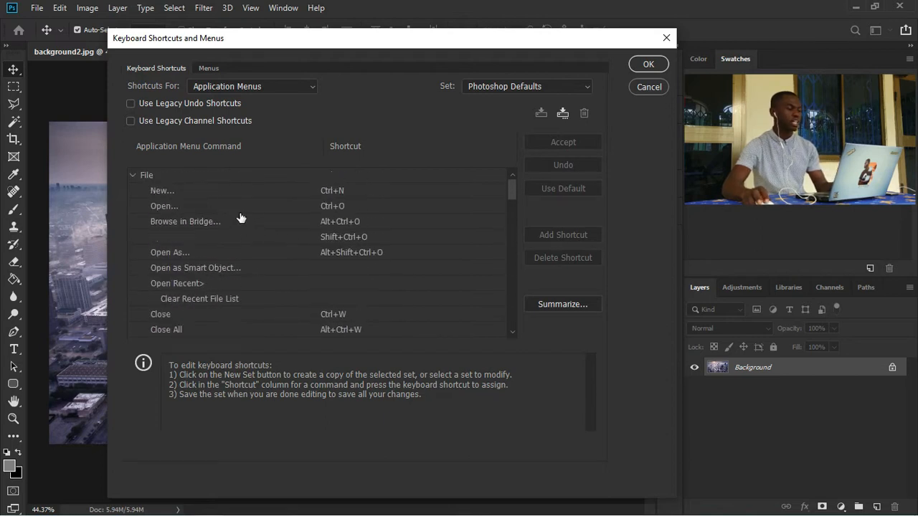
click(137, 176)
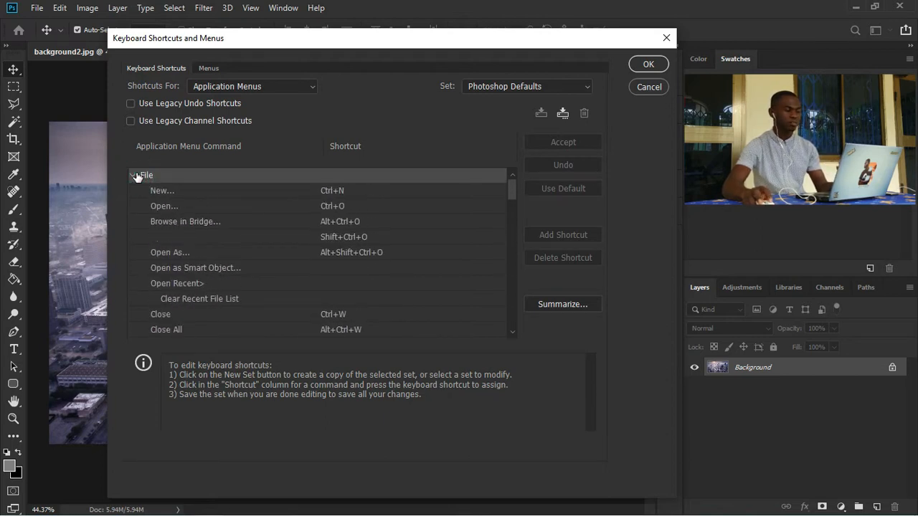
click(135, 176)
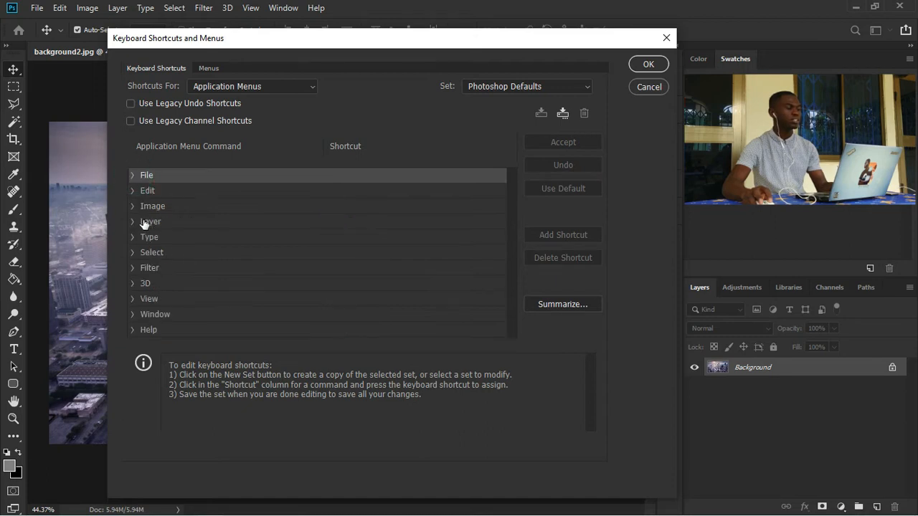
Review the shortcuts assigned to the Edit menu commands and collapse the Edit group
click(133, 191)
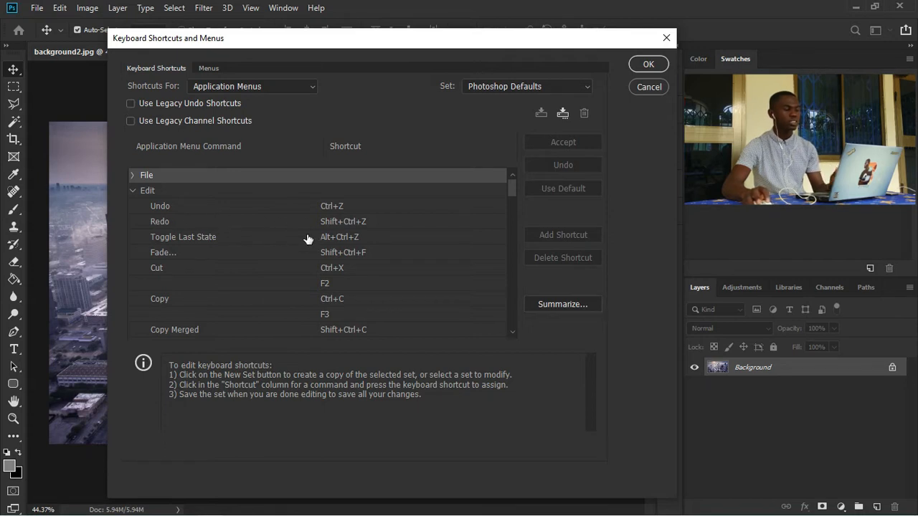
scroll(351, 258, down, 5)
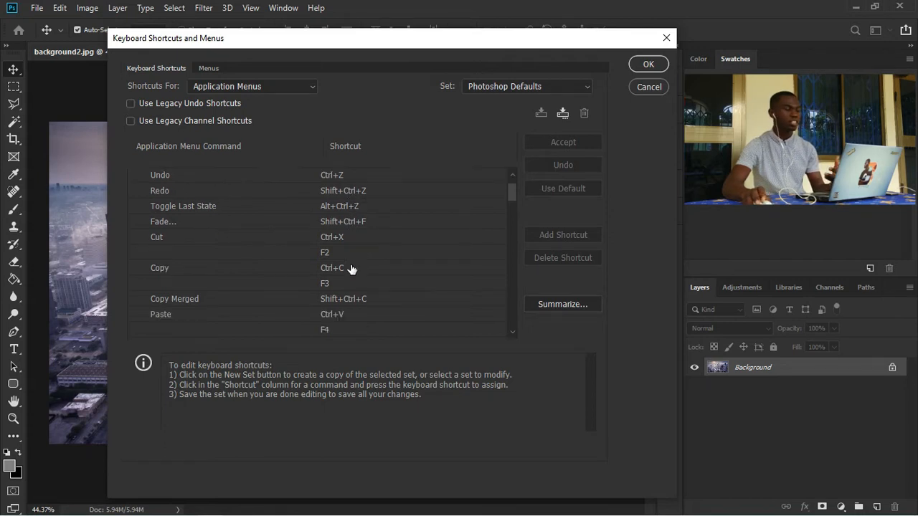
scroll(351, 273, up, 5)
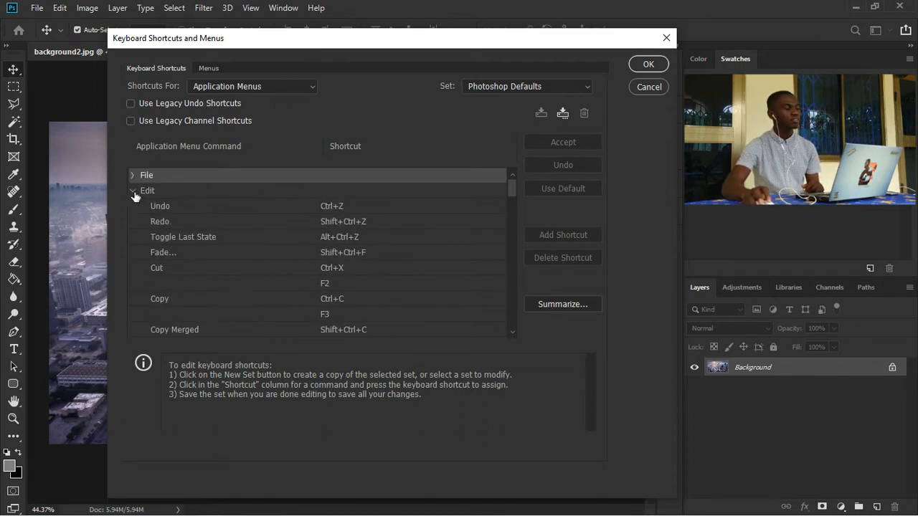
click(133, 190)
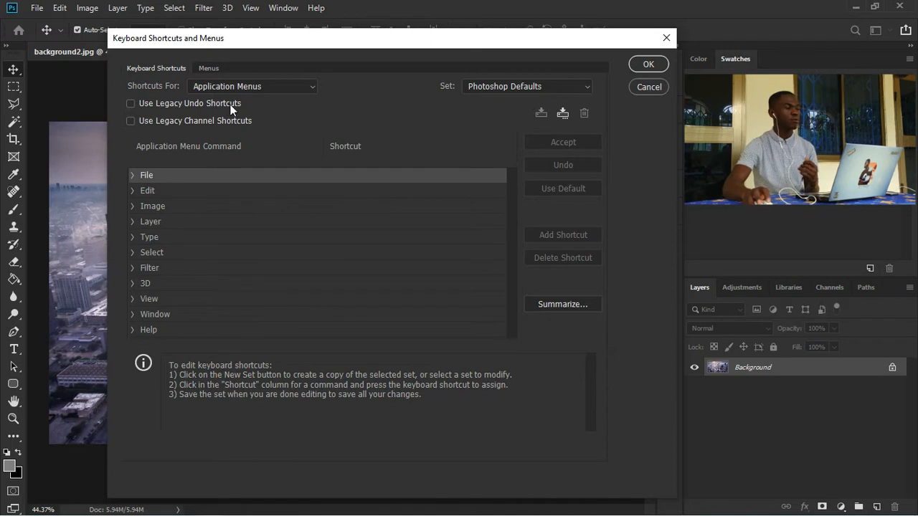
Show the shortcuts for Panel Menus and inspect the commands in the Brush Settings group
click(312, 89)
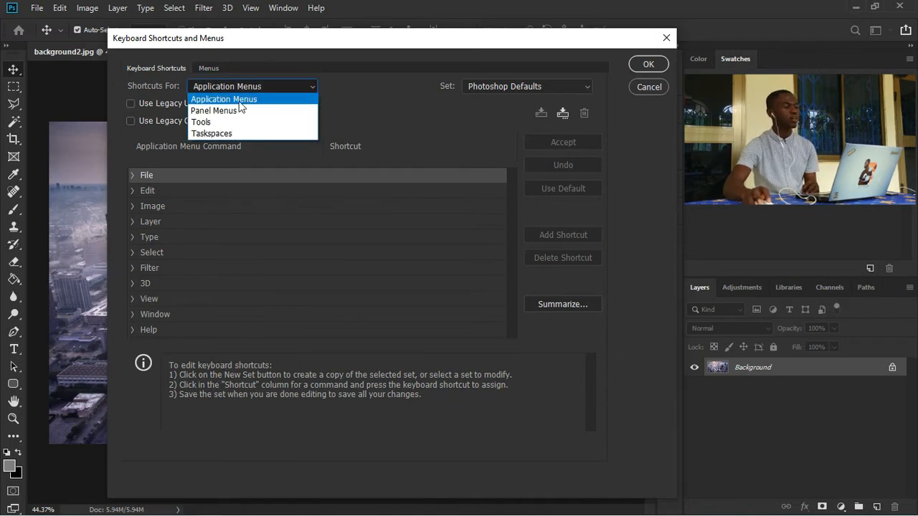
click(215, 109)
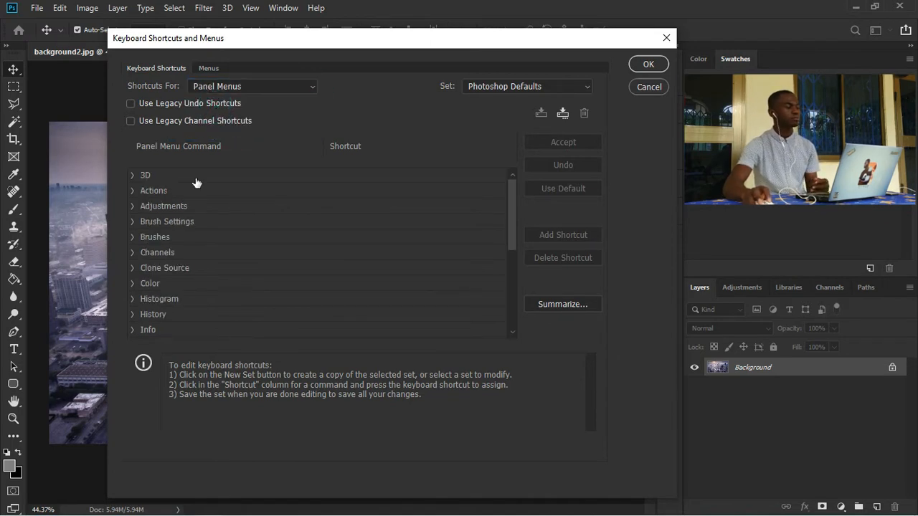
scroll(156, 204, down, 1)
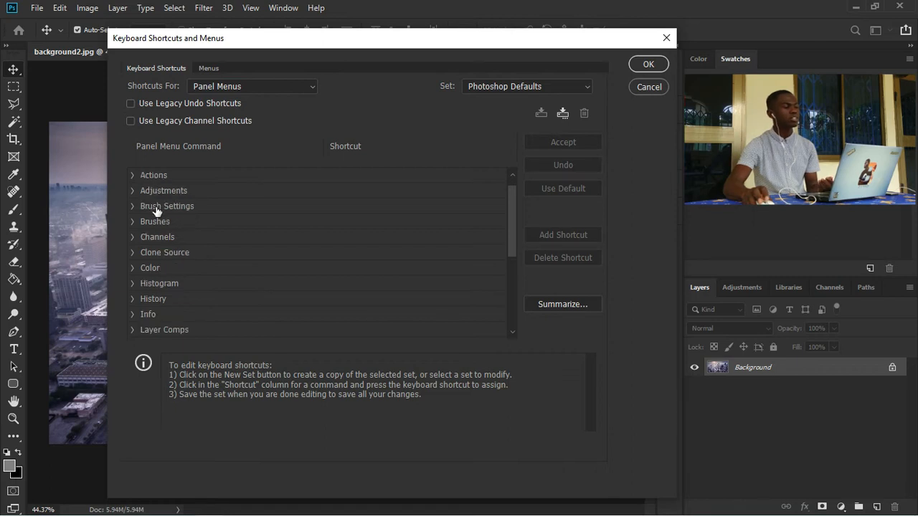
scroll(154, 204, up, 1)
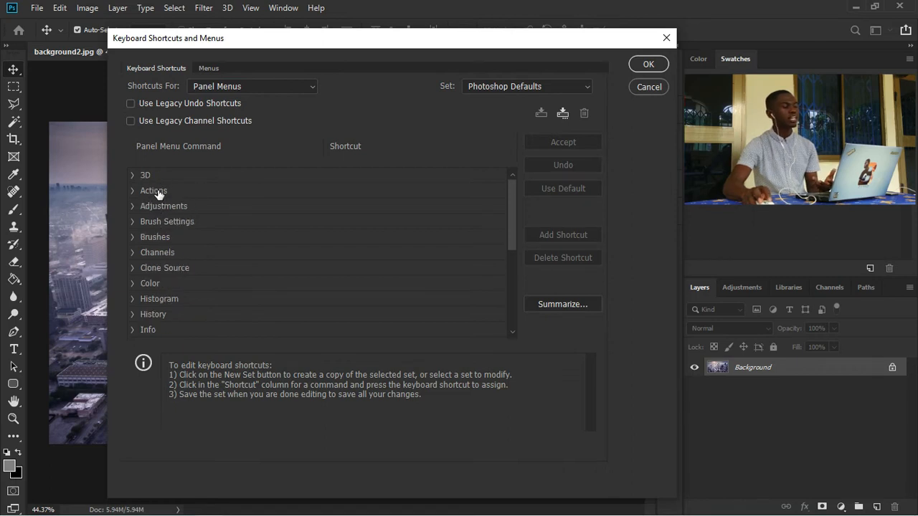
click(131, 221)
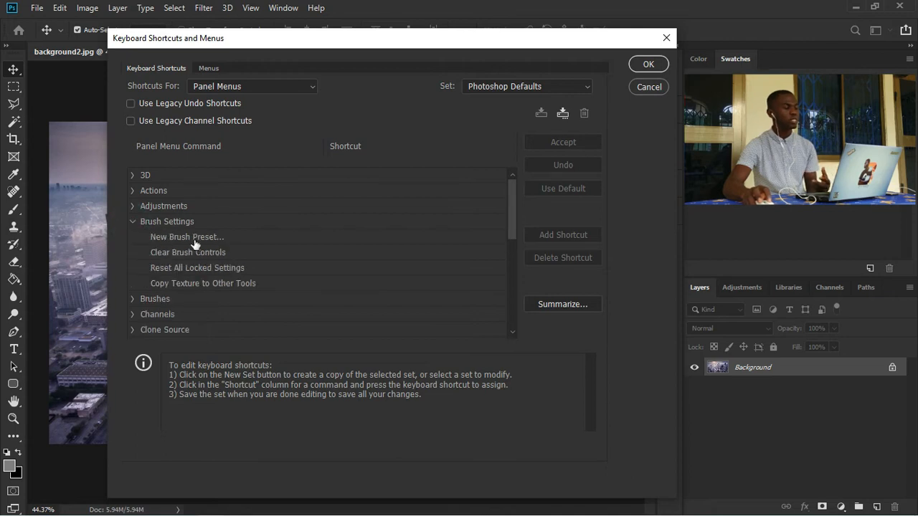
click(132, 221)
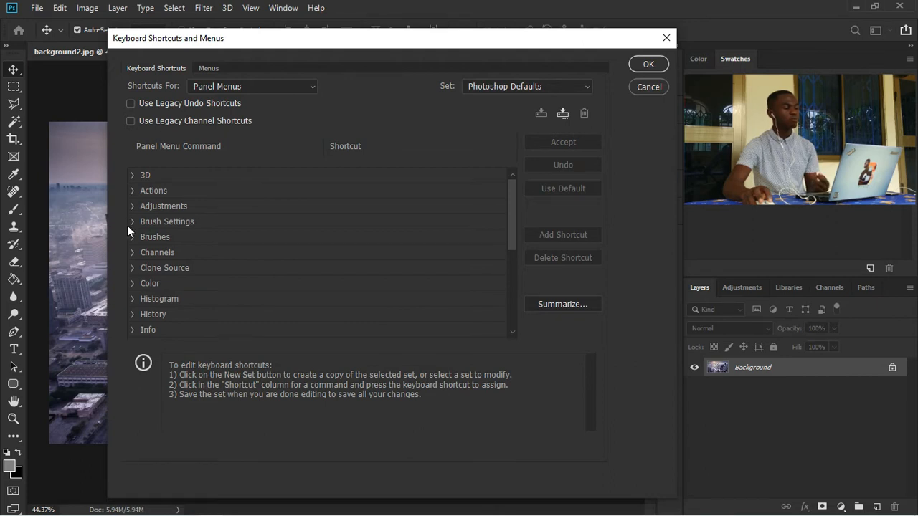
Try to assign E and Shift+E as the shortcut for the Reset command in the Adjustments group
click(132, 206)
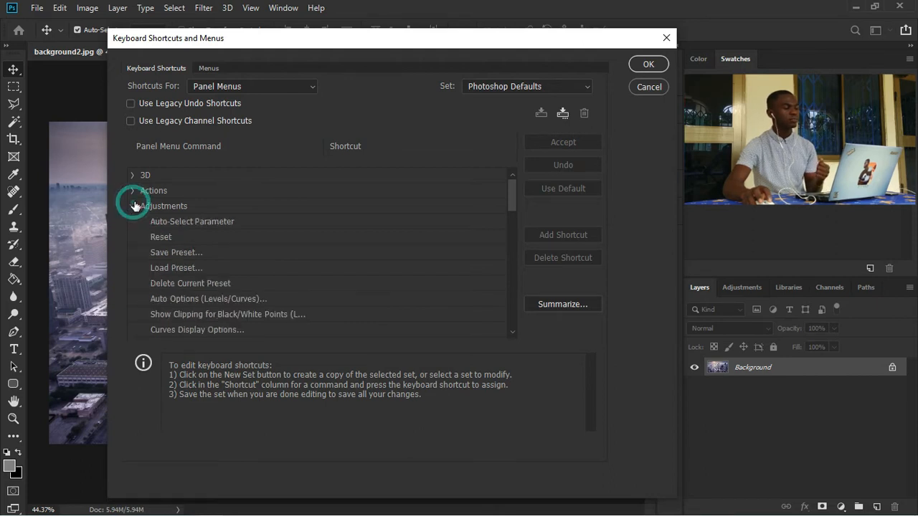
click(162, 237)
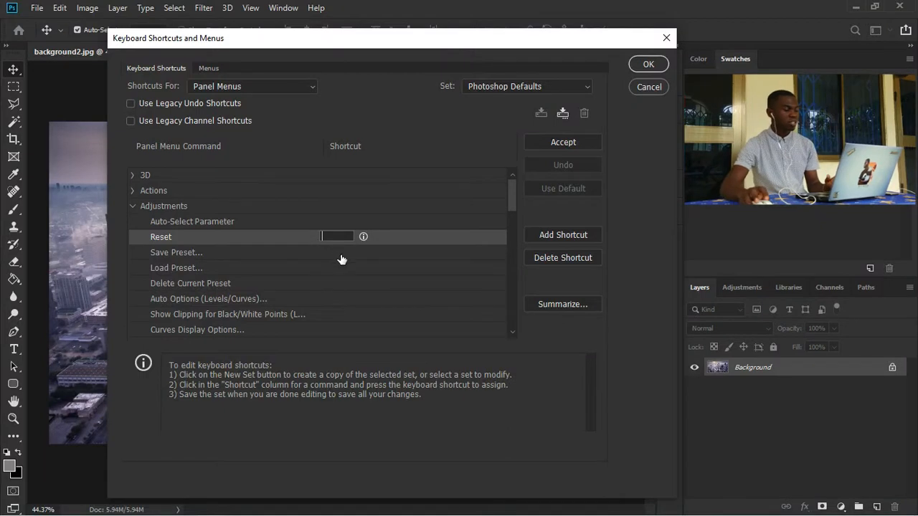
key(e)
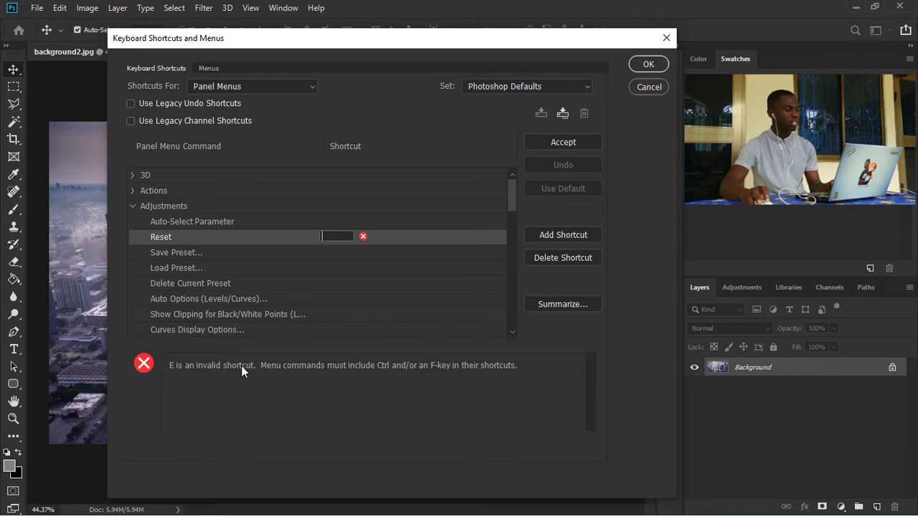
key(shift+e)
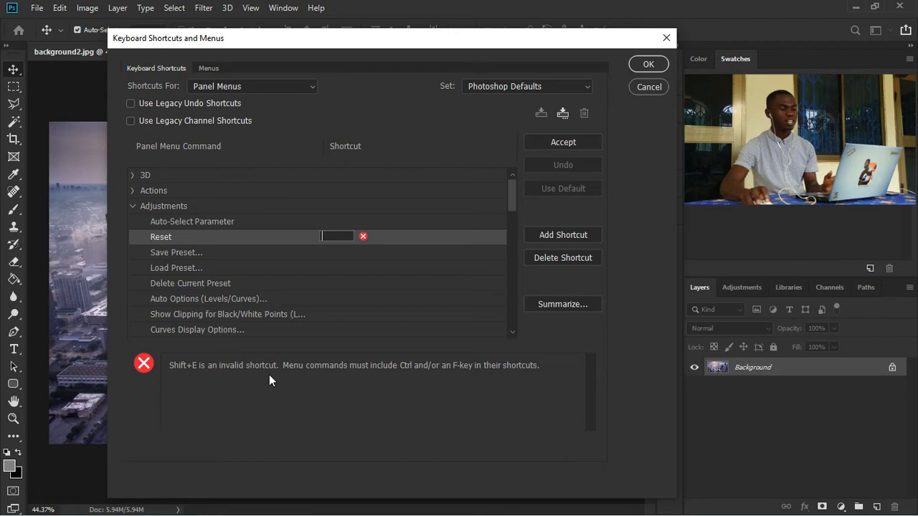
click(363, 236)
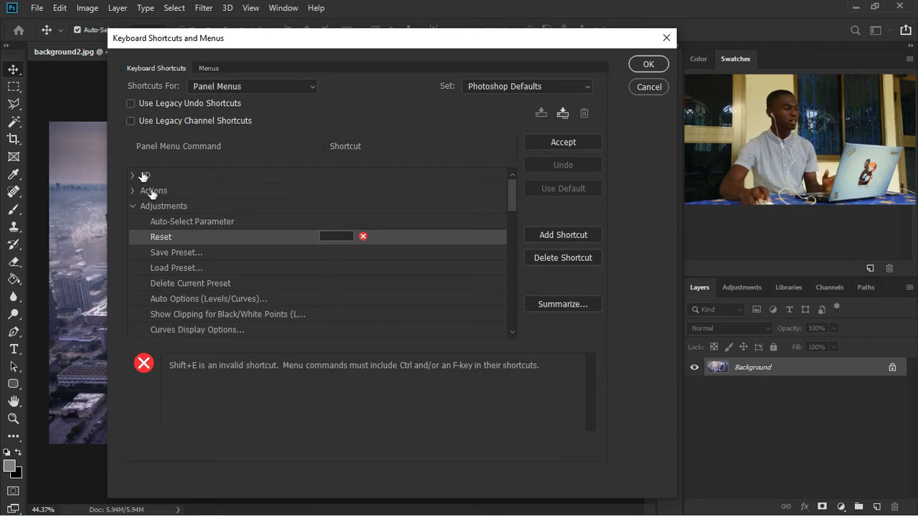
For Application Menus, assign Shift+Ctrl+Z to Edit's Undo command, accept the conflict, and assign Ctrl+Z to Redo
click(294, 87)
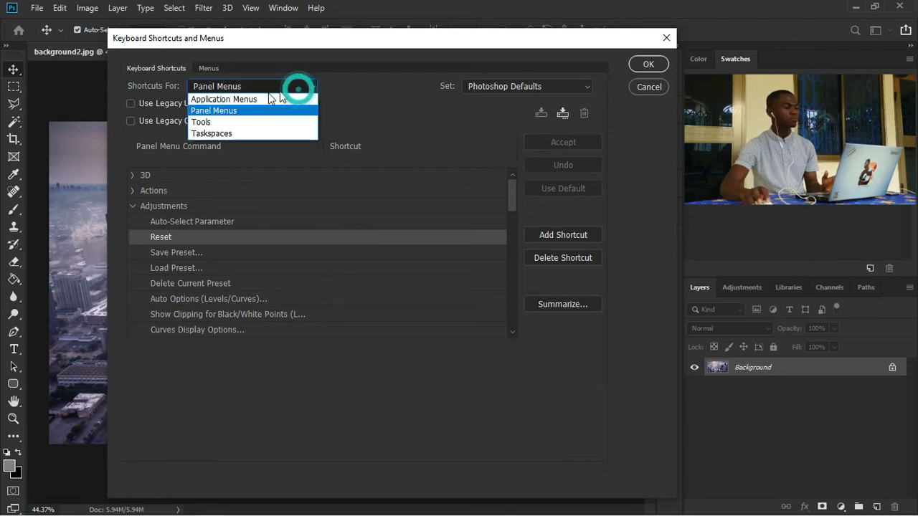
click(234, 97)
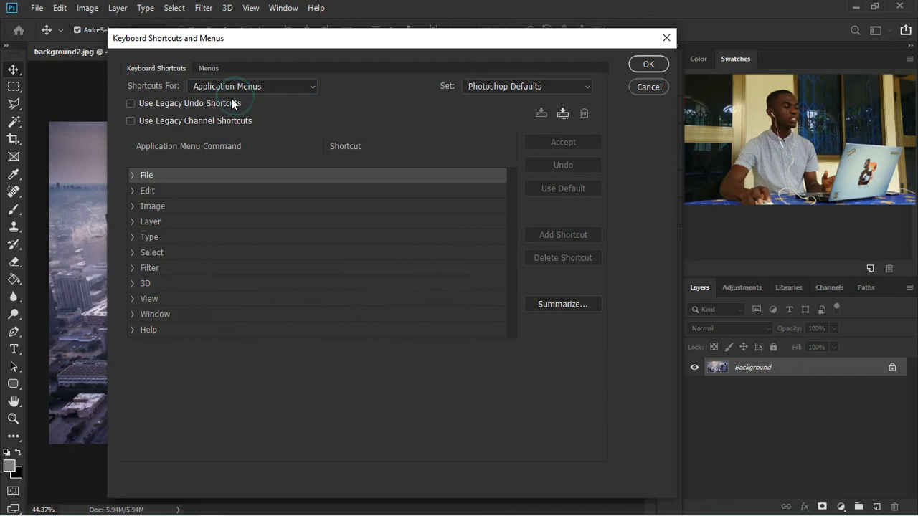
click(135, 190)
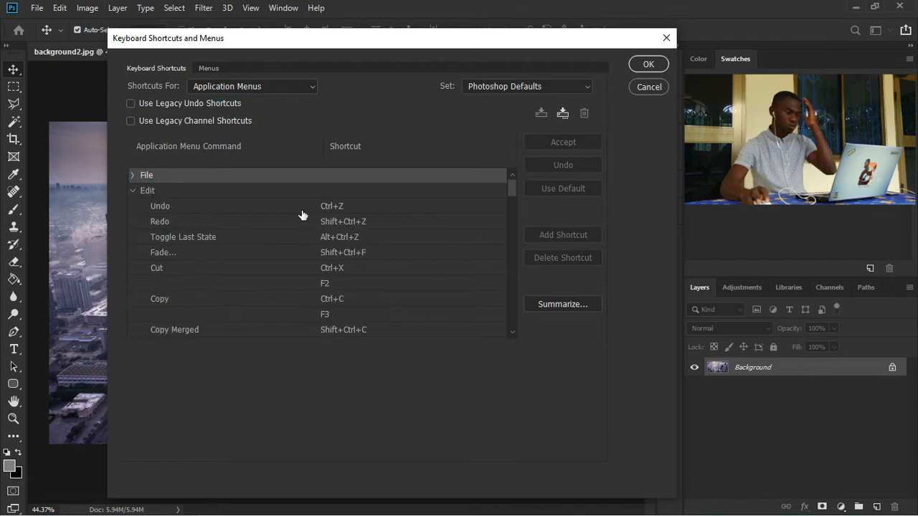
click(332, 207)
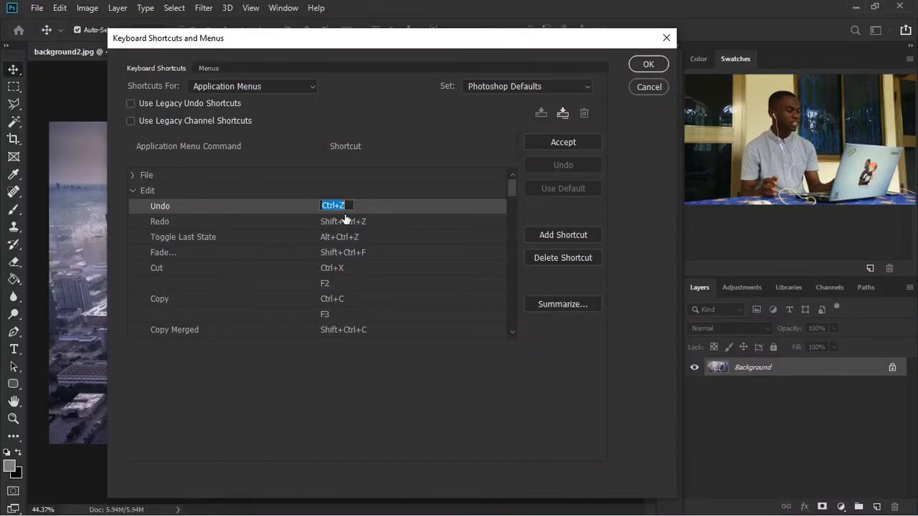
key(shift+ctrl+z)
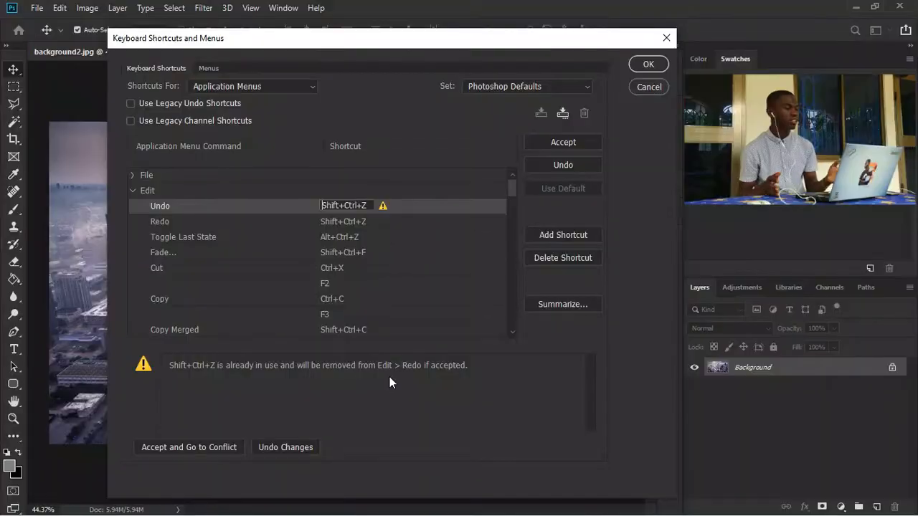
click(189, 445)
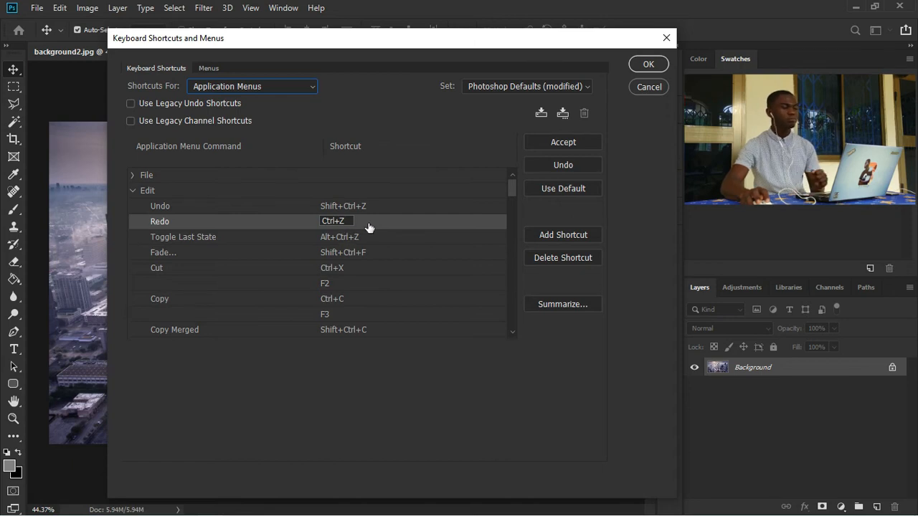
Try to add Ctrl+Z as a second shortcut for the Redo command
click(555, 235)
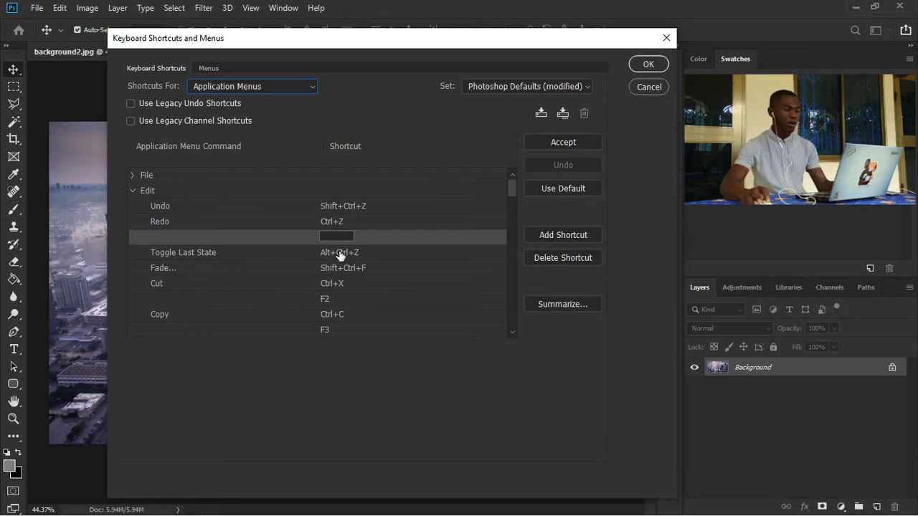
key(ctrl+z)
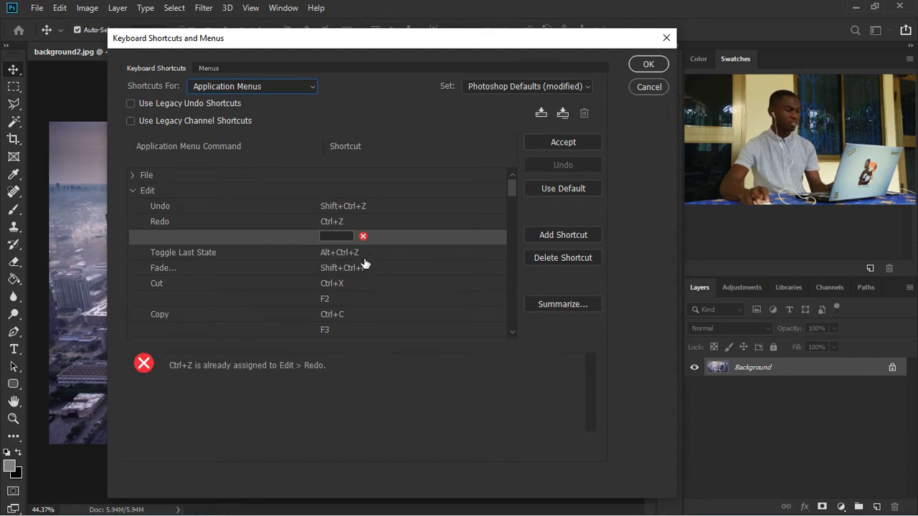
click(362, 237)
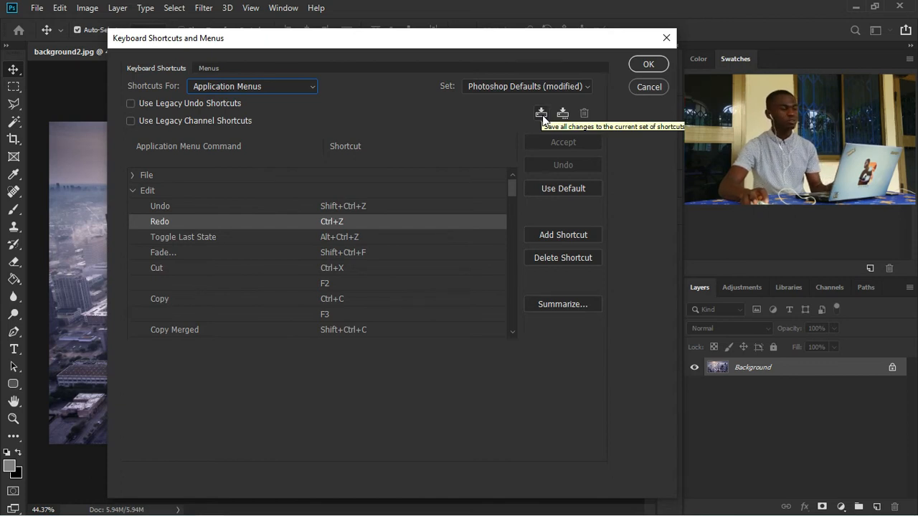
Save the modified shortcuts as a new set named "bystander (modified) Copy.kys" in the Keyboard Shortcuts presets folder and apply it
click(562, 114)
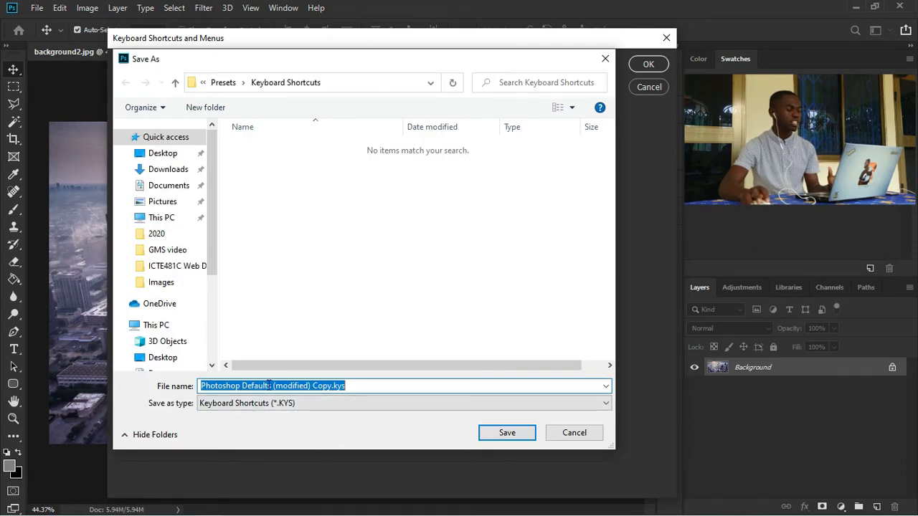
drag(273, 385, 191, 387)
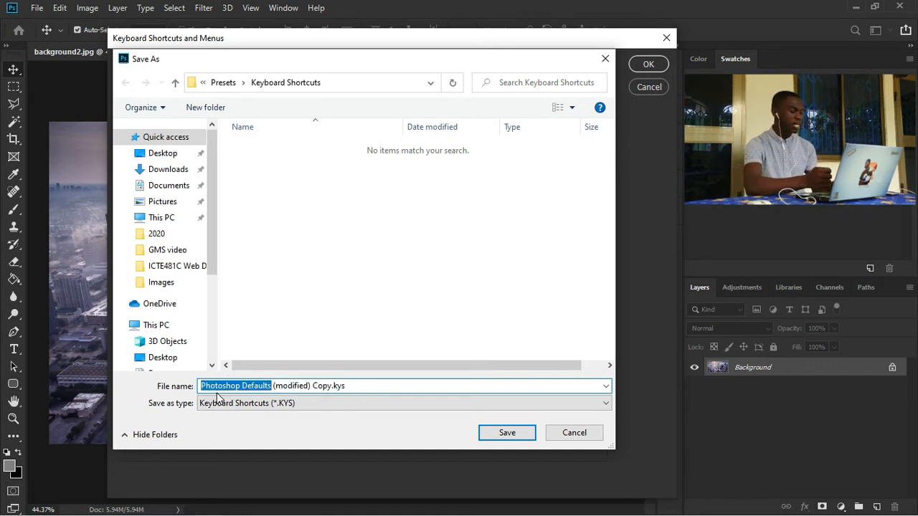
text(bysta)
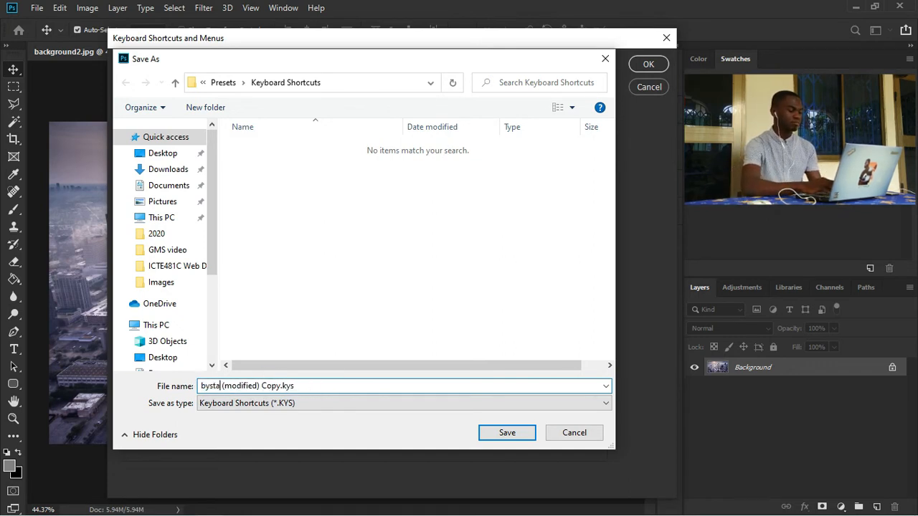
text(nder)
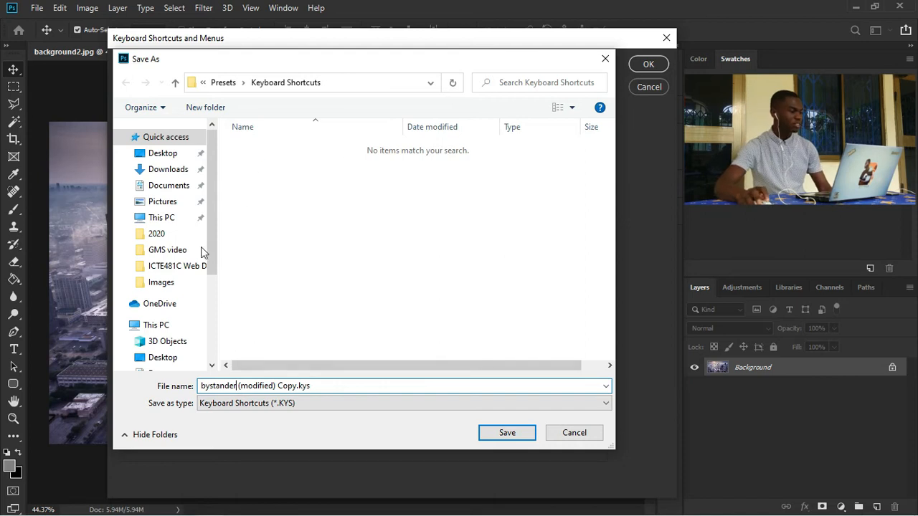
drag(213, 192, 213, 206)
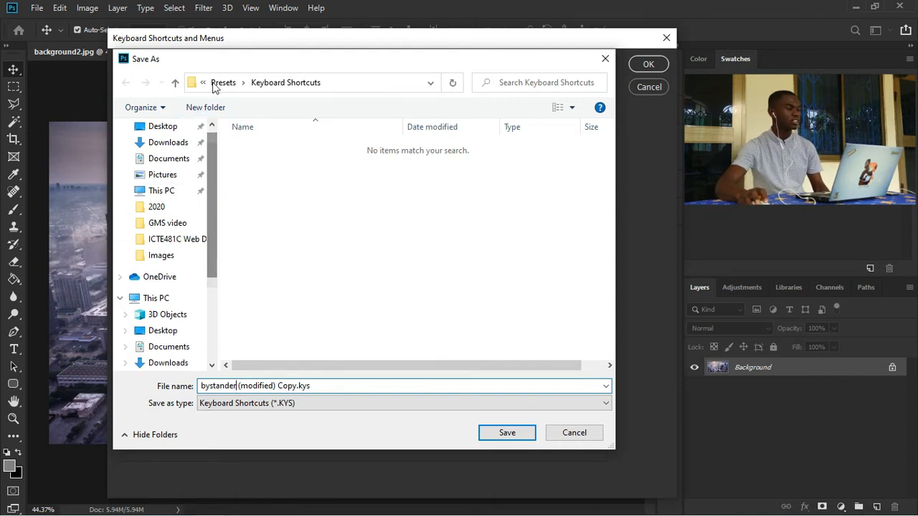
click(430, 79)
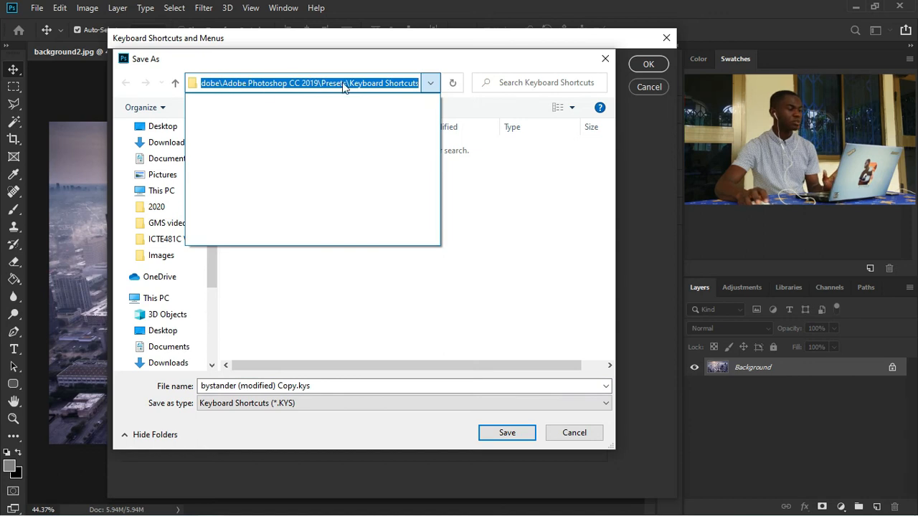
click(430, 83)
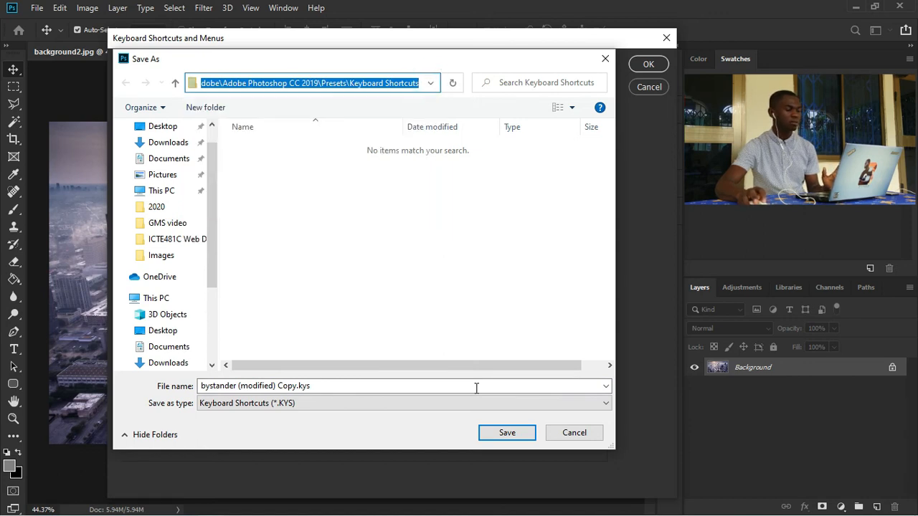
click(507, 432)
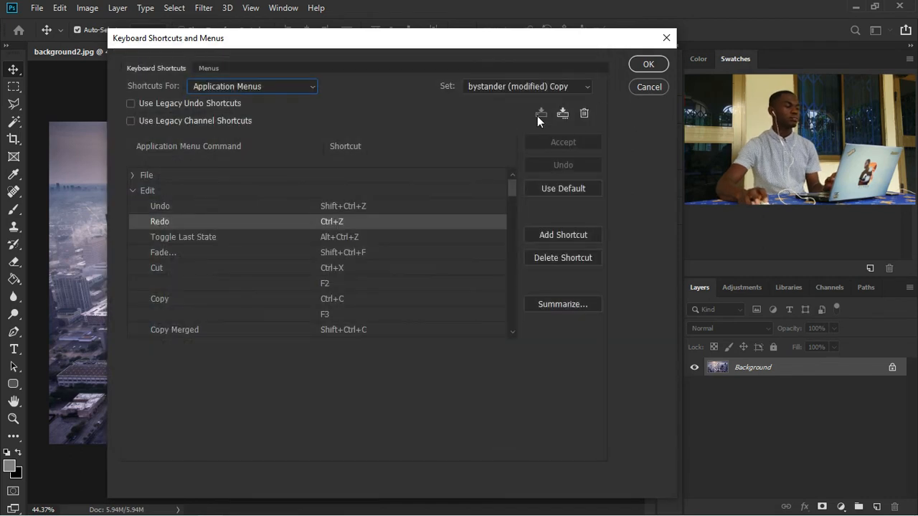
click(650, 66)
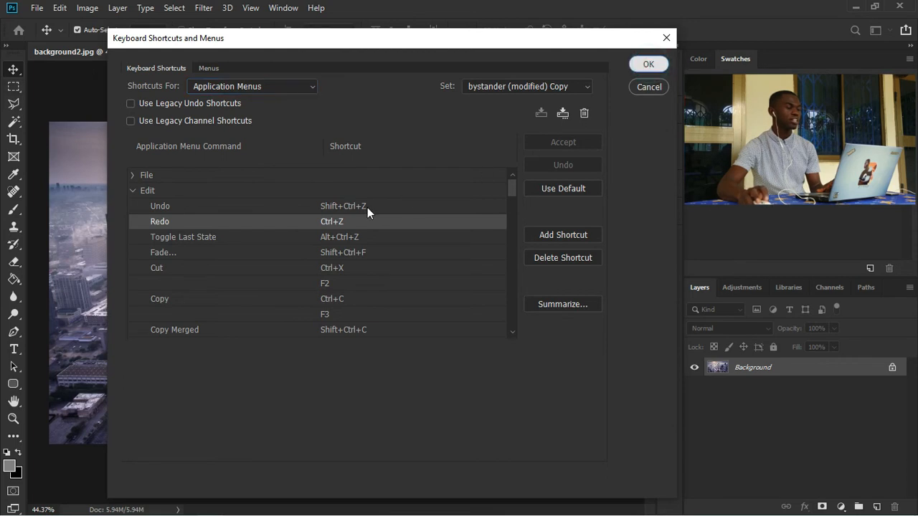
Paint a gray test stroke across the middle of the city image with the 177 px Brush tool and undo it
key(ctrl+minus)
scroll(329, 274, up, 3)
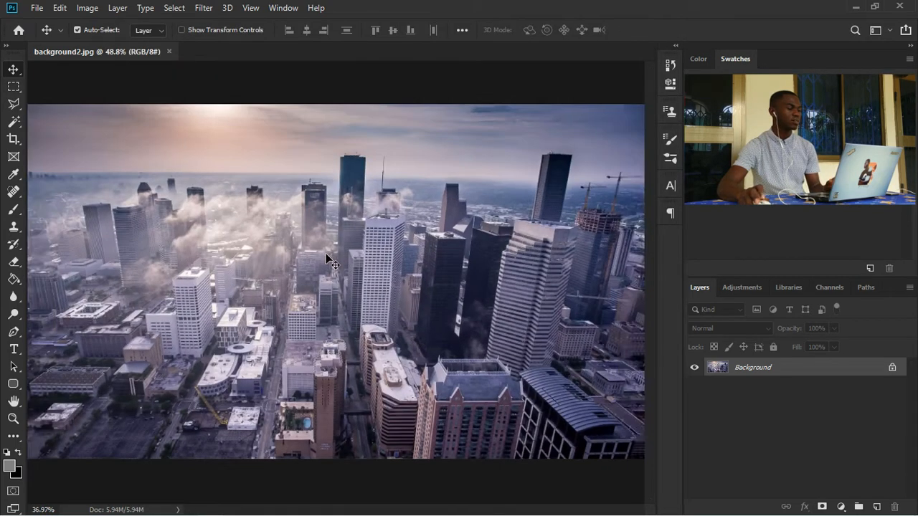
scroll(329, 275, down, 2)
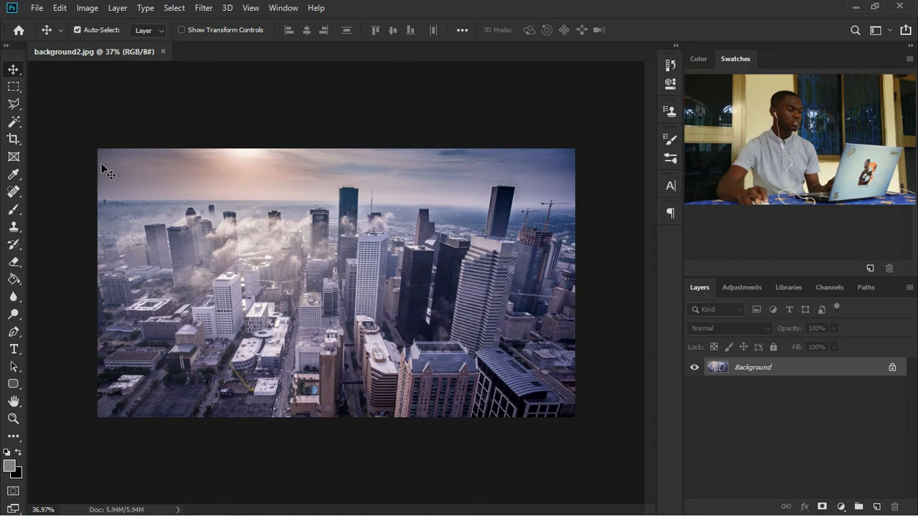
click(14, 209)
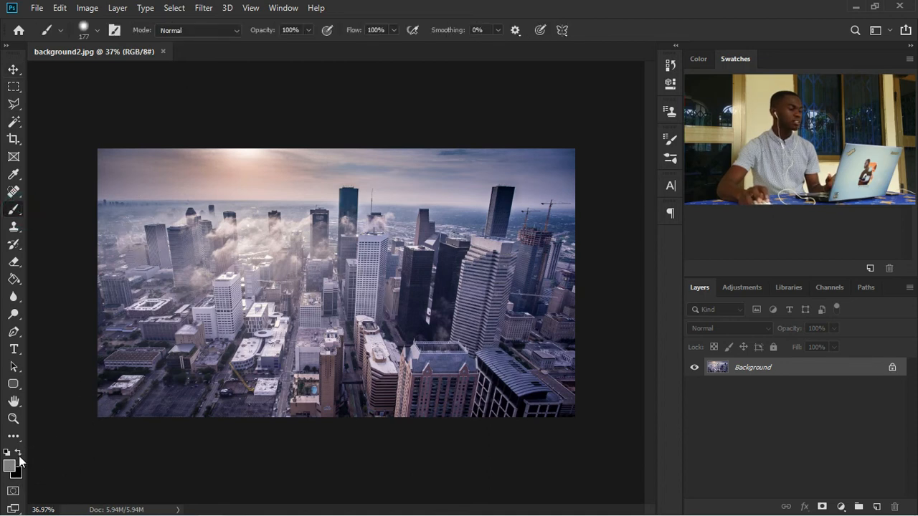
mouse_move(212, 332)
mouse_down()
mouse_move(307, 289)
mouse_move(366, 215)
mouse_move(493, 237)
mouse_up()
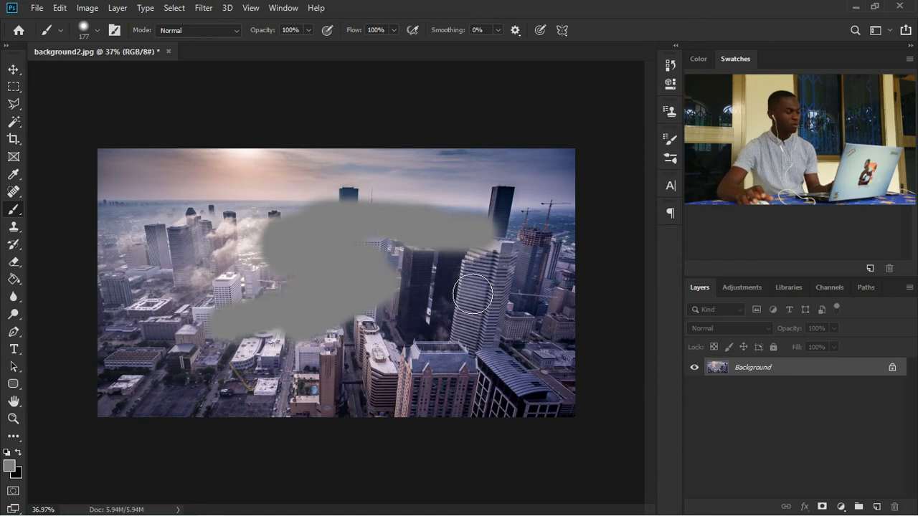
key(ctrl+z)
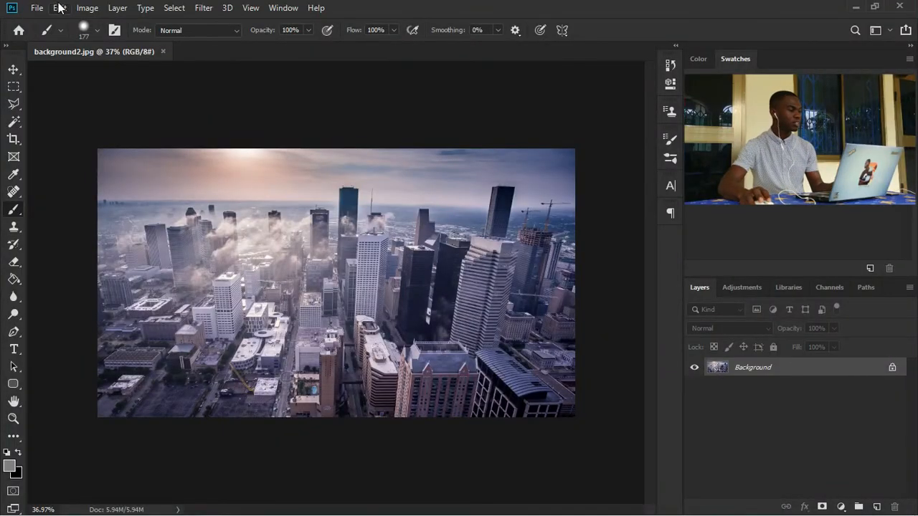
Reopen the keyboard shortcut settings, show the shortcuts for Tools, and inspect the Move Tool's shortcut without changing it
click(59, 9)
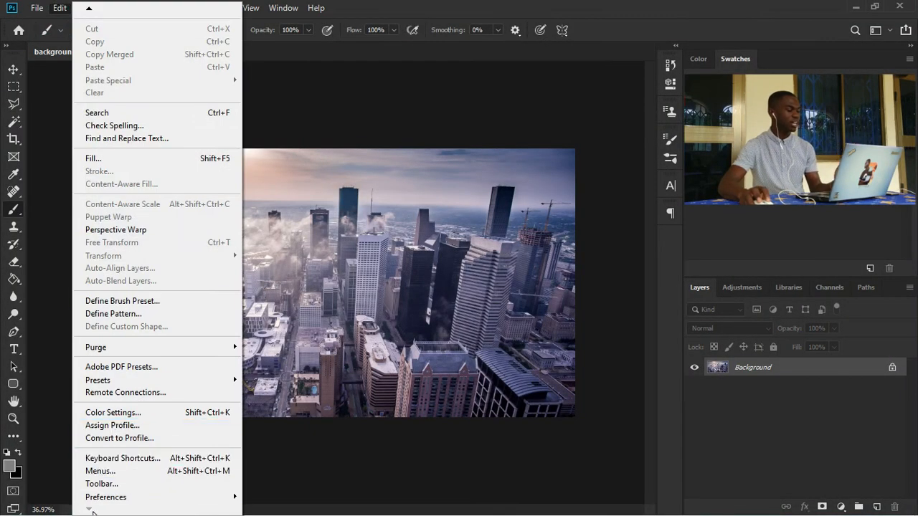
click(122, 457)
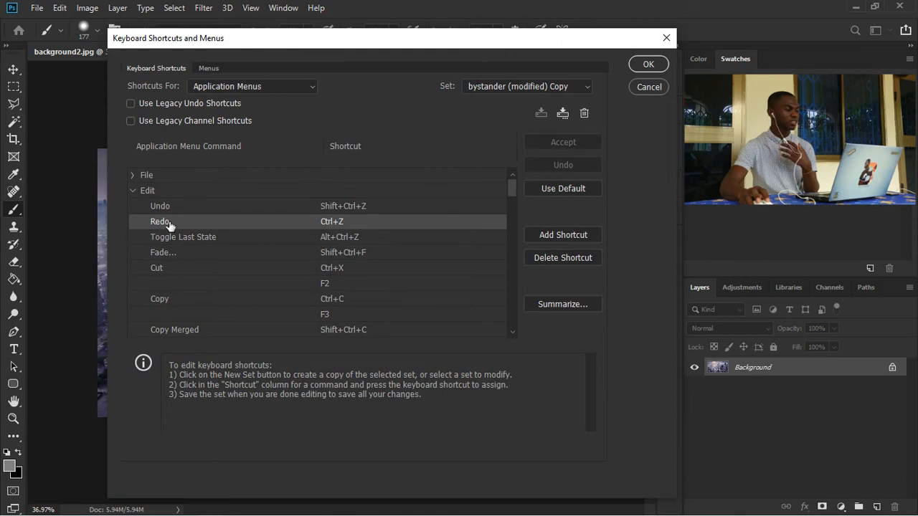
click(295, 87)
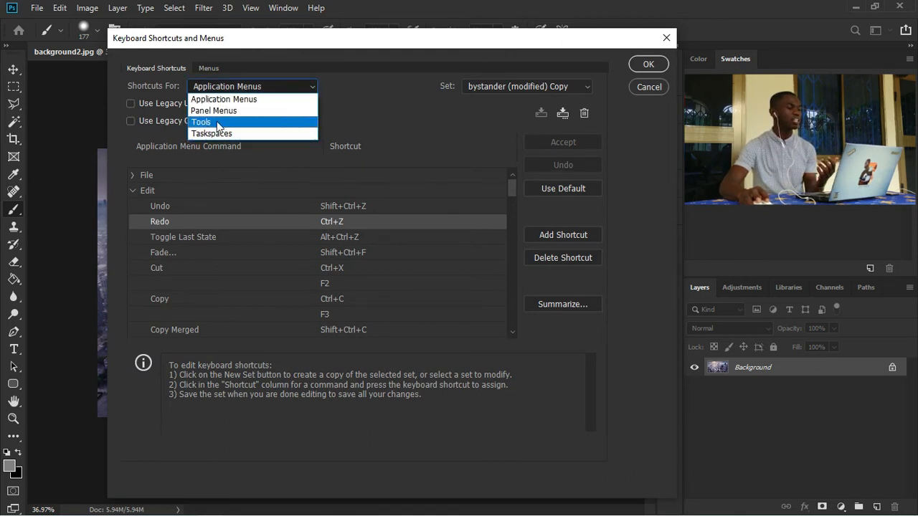
click(216, 123)
scroll(179, 190, down, 2)
scroll(291, 231, up, 2)
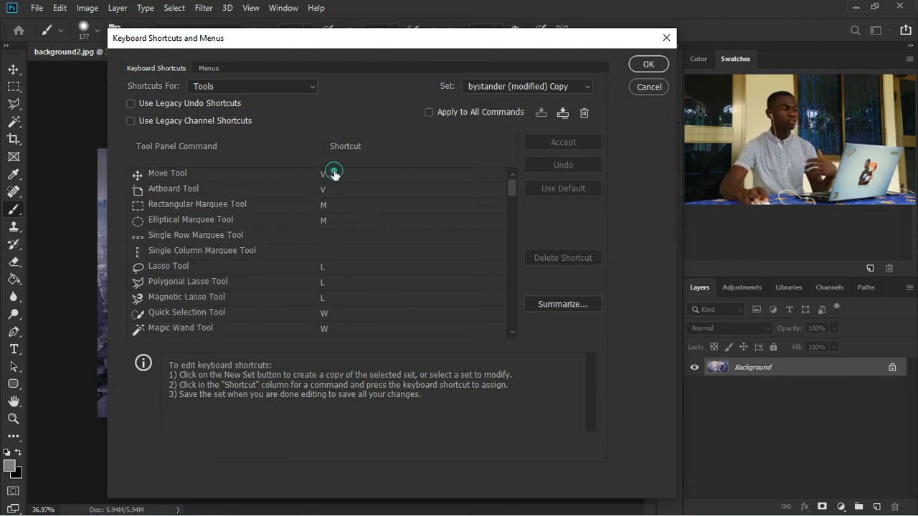
click(334, 174)
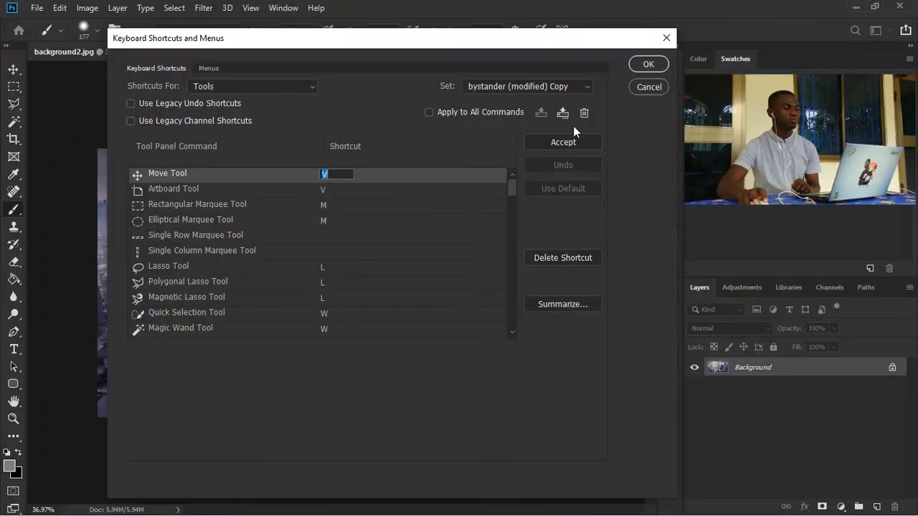
click(350, 128)
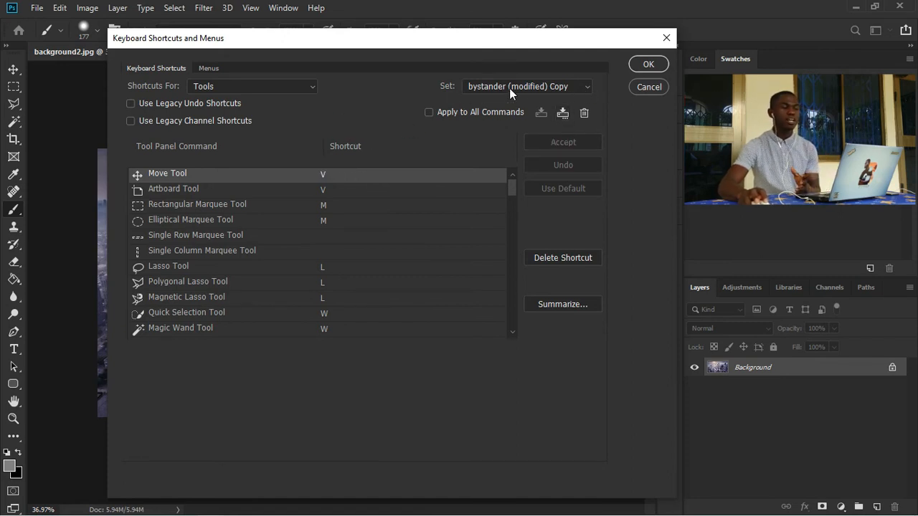
Switch the shortcut set to Photoshop Defaults and show the shortcuts for Application Menus
click(589, 87)
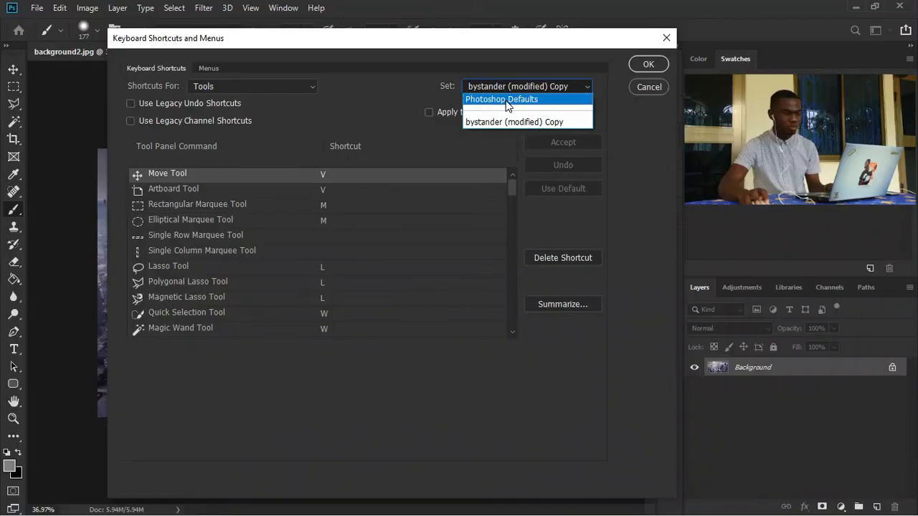
click(504, 100)
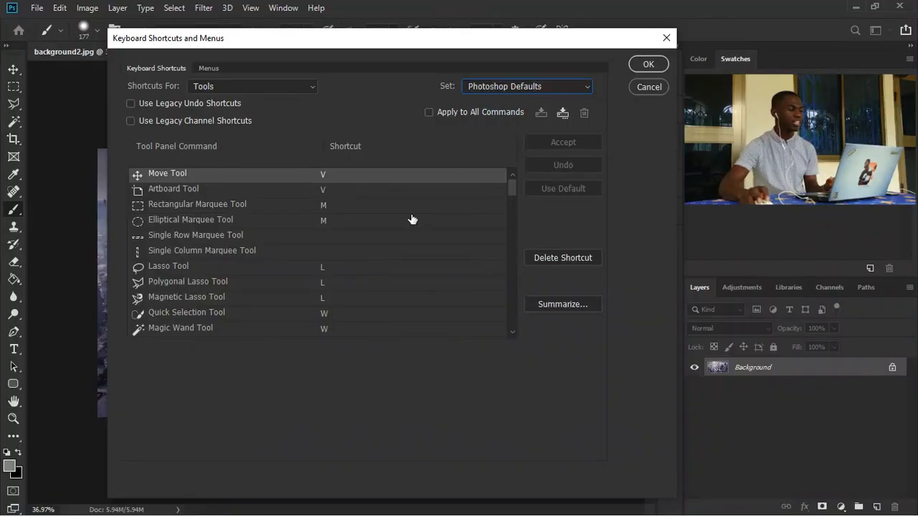
click(310, 86)
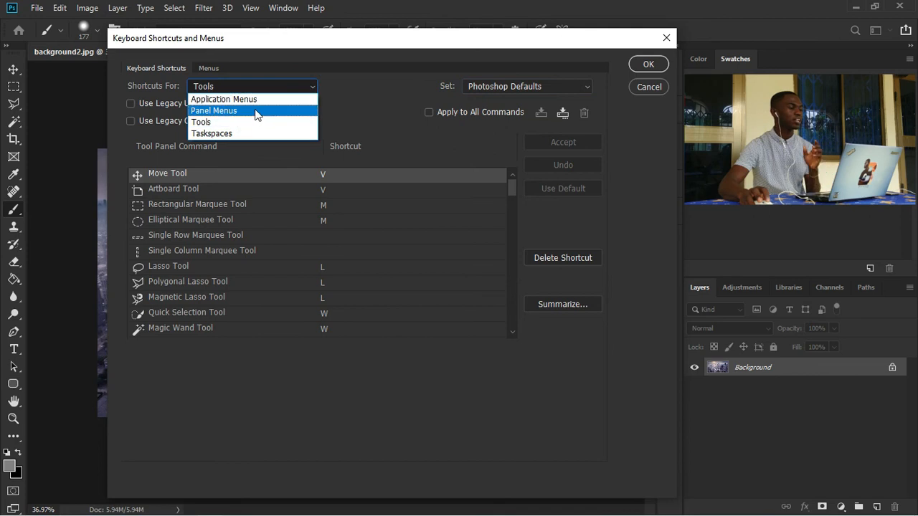
click(252, 97)
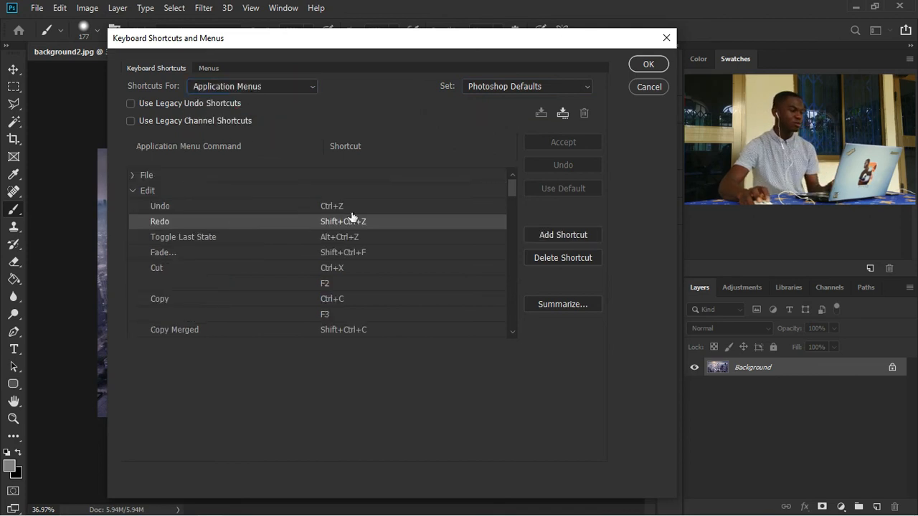